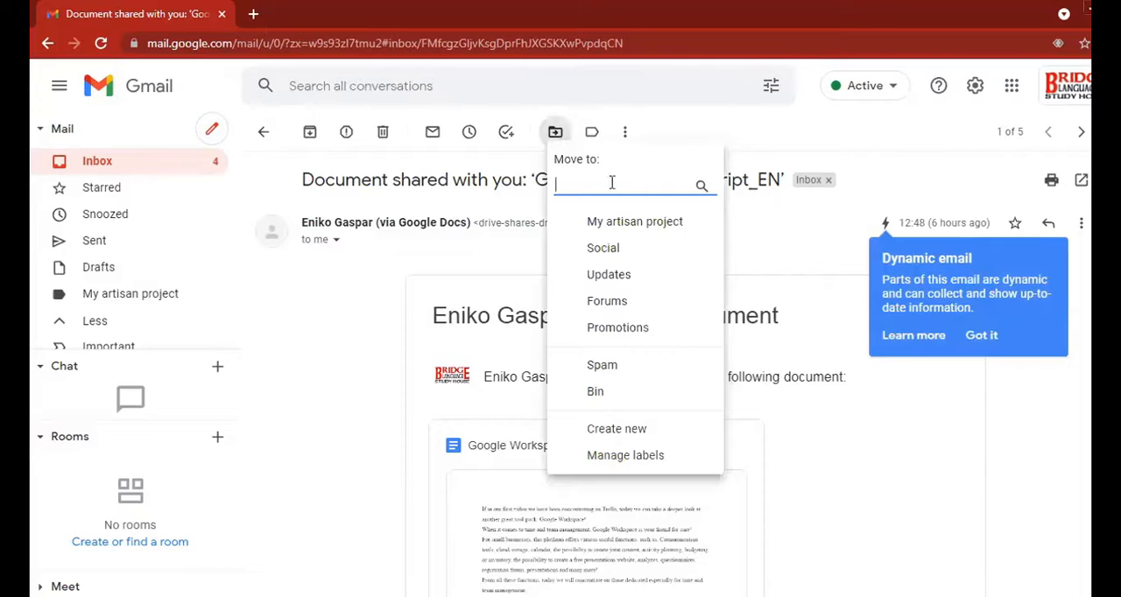
Move the open shared-document email to the My artisan project label
left_click(606, 220)
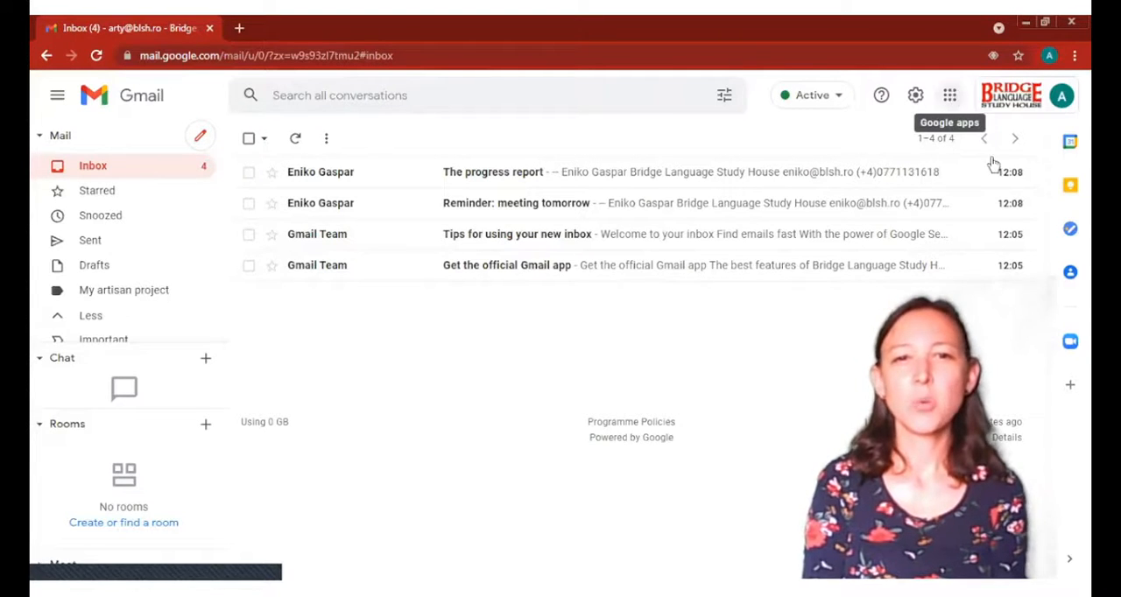
Switch from Gmail to Google Meet and bring up the options for a new meeting
left_click(949, 94)
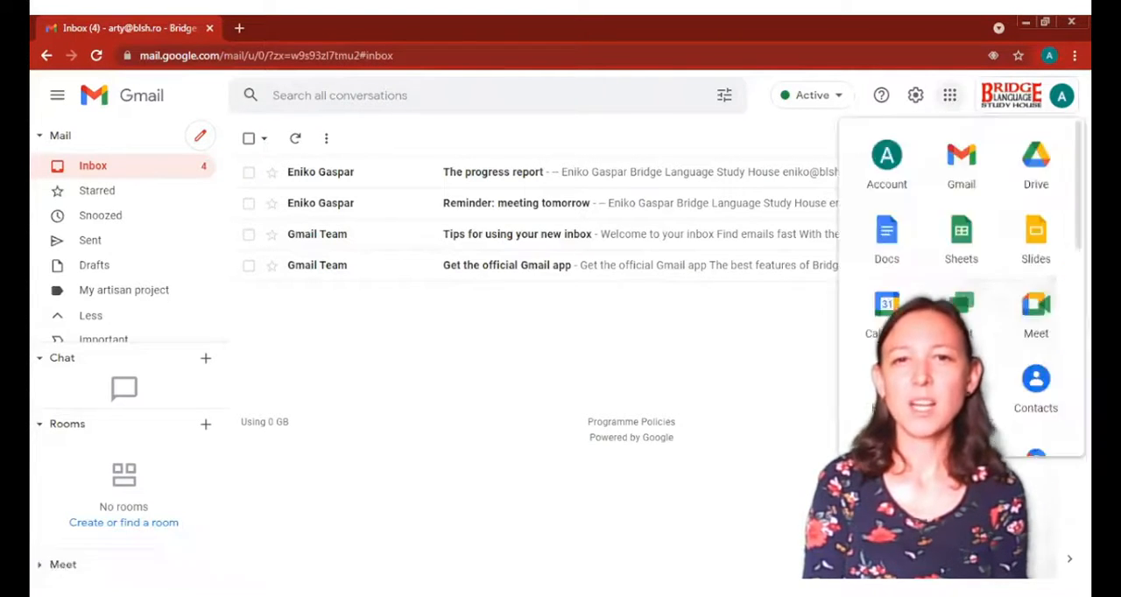
left_click(1036, 317)
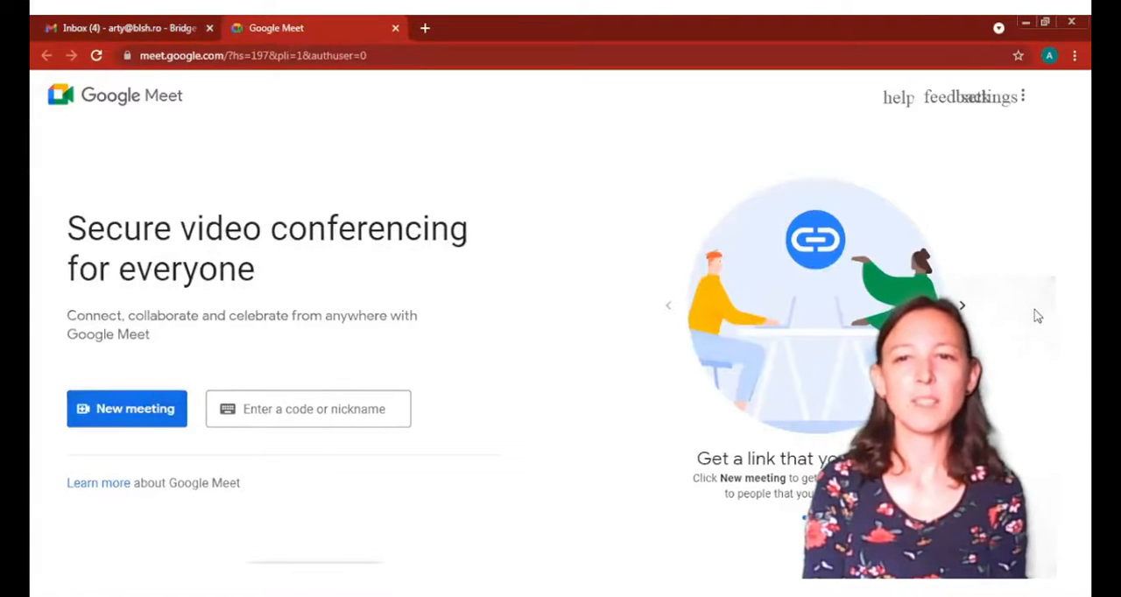
left_click(172, 414)
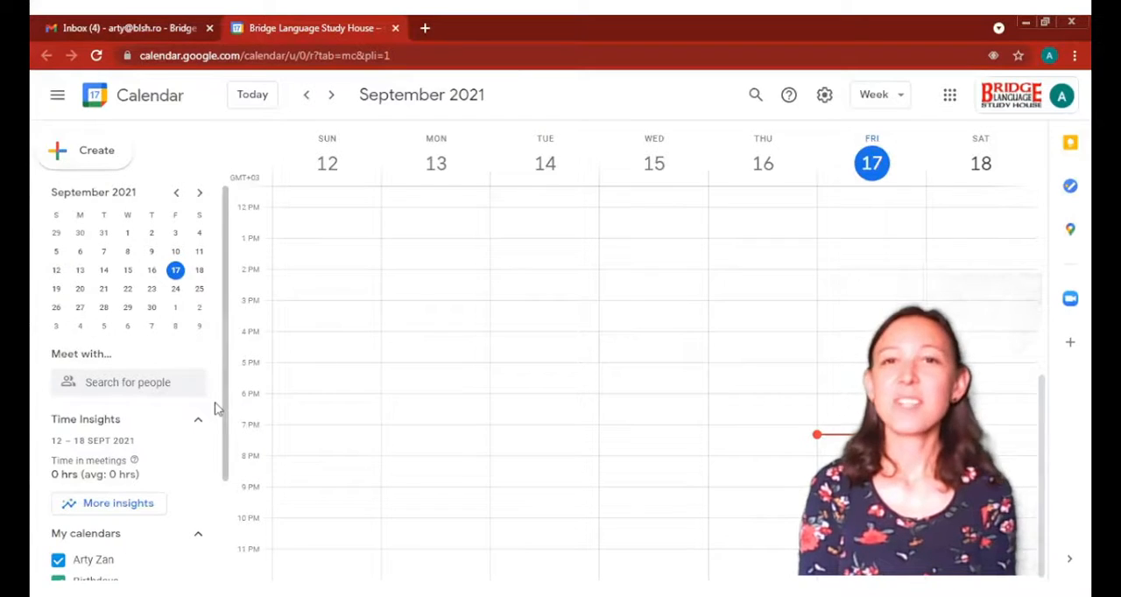
Create a new calendar named Fairs with the description "This is a calendar for fair events I will sell my products in"
left_click_drag(228, 387, 225, 488)
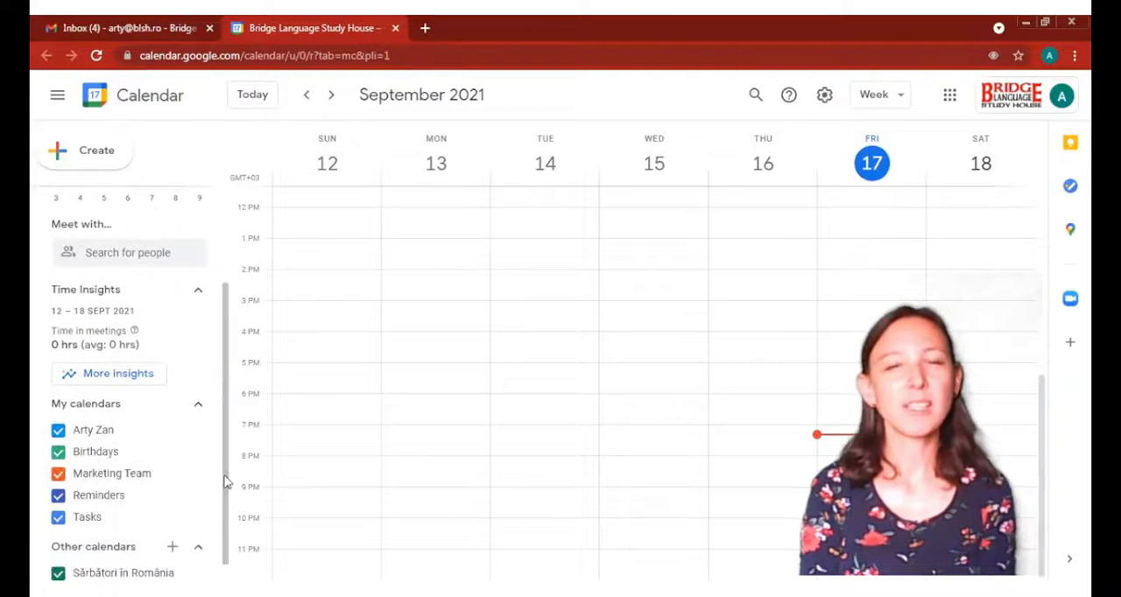
left_click(174, 547)
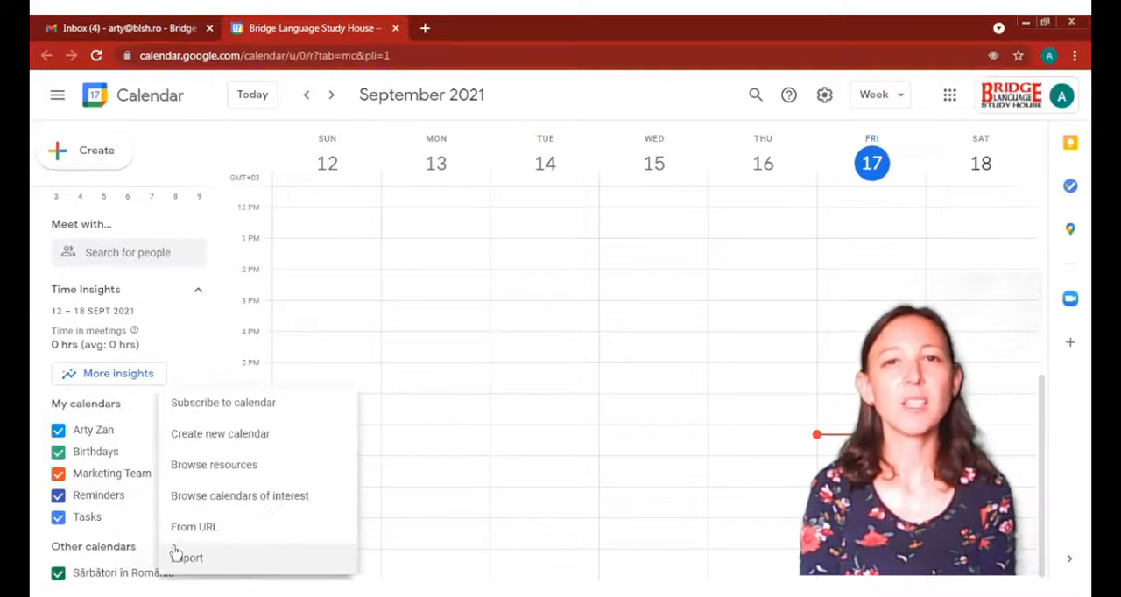
left_click(220, 435)
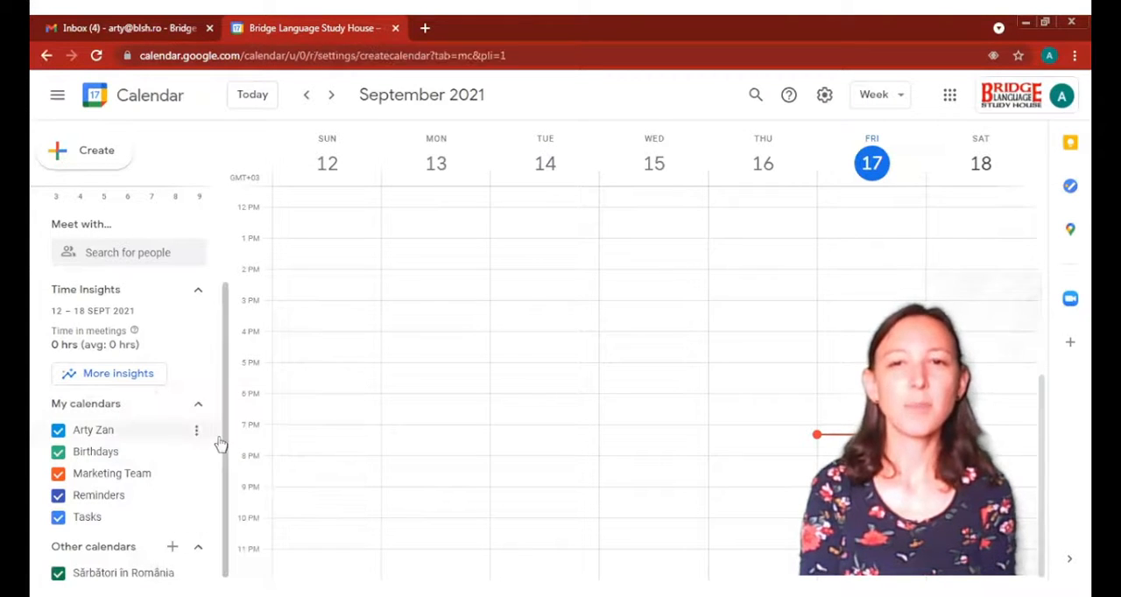
type("Fairs")
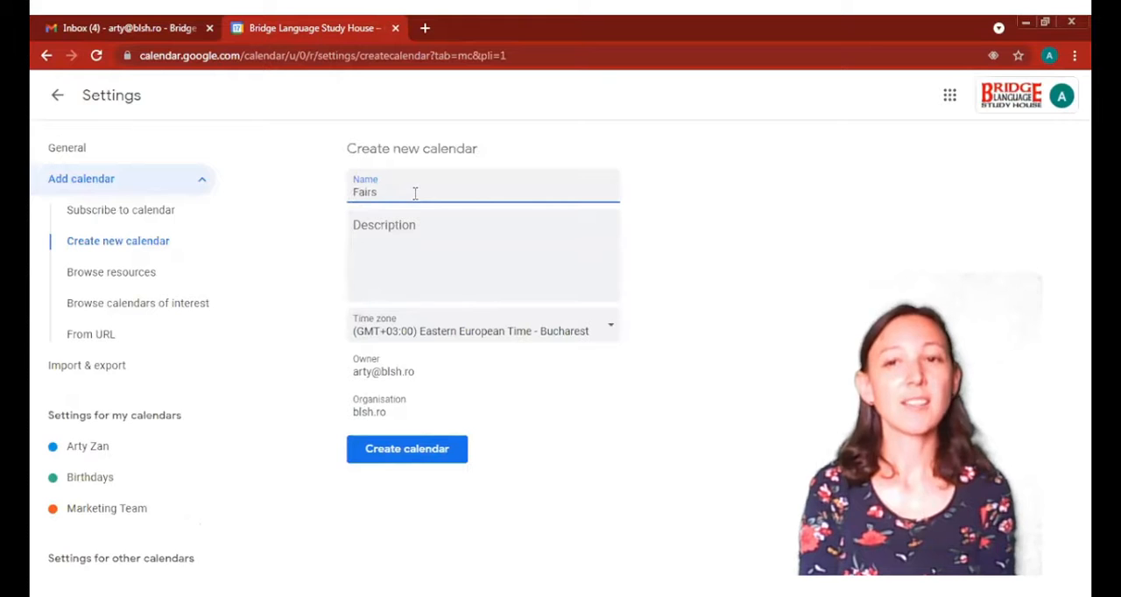
left_click(414, 226)
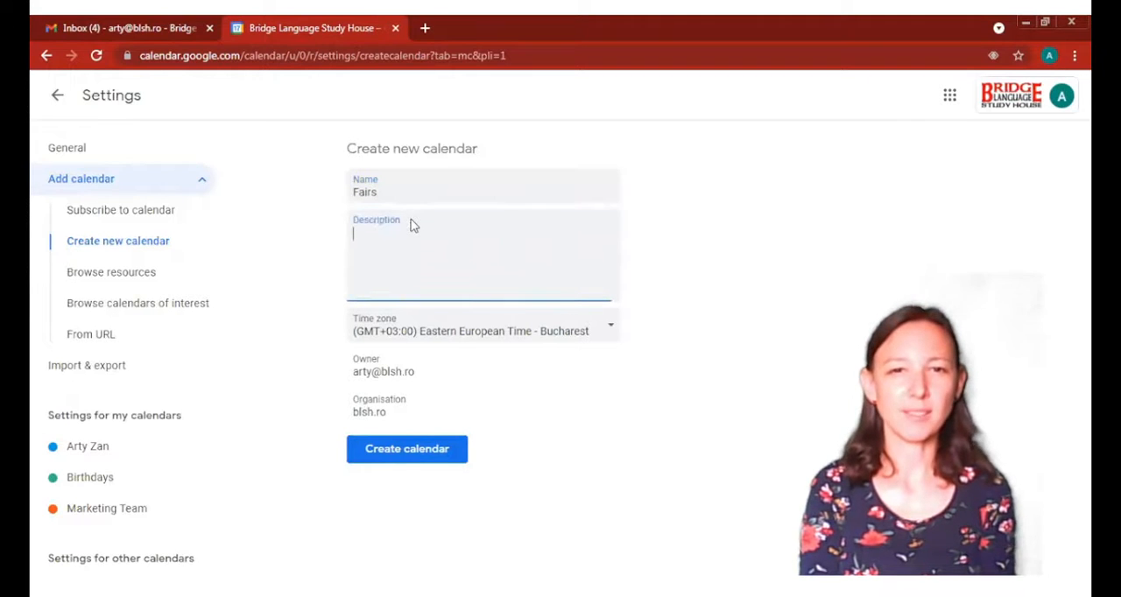
type("This is a calendar for fair events I will sell my products in")
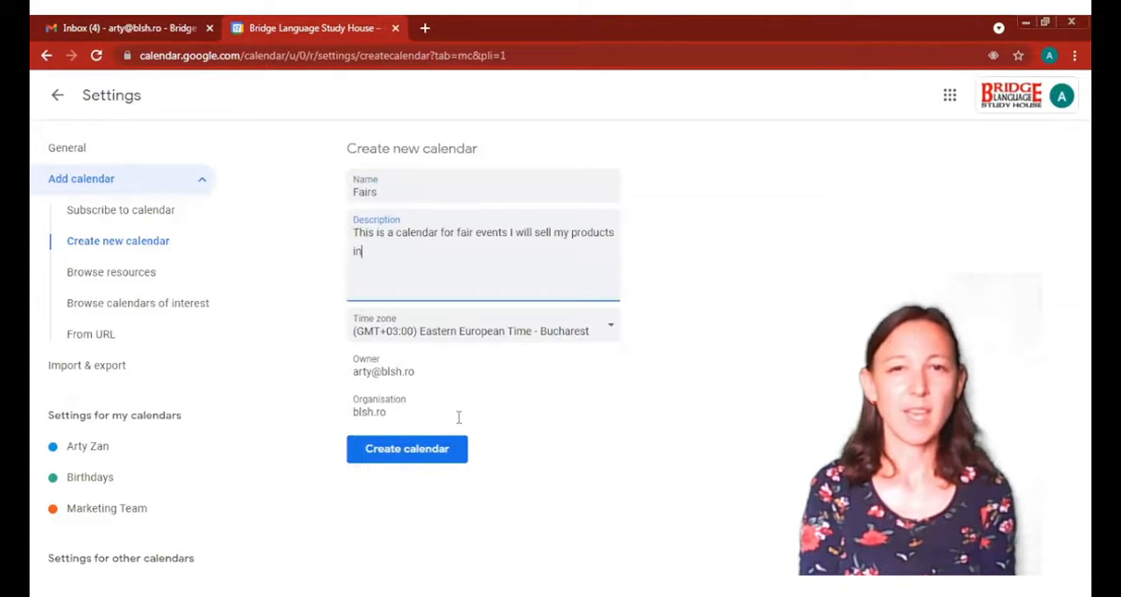
left_click(412, 453)
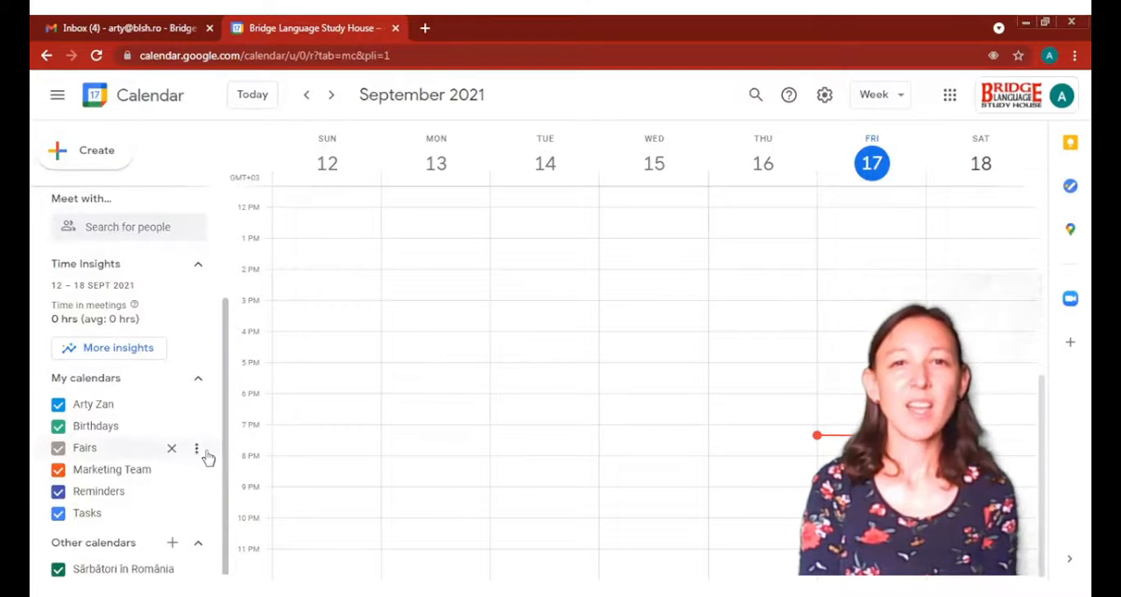
Share the Fairs calendar with a colleague, using the See all event details permission, and send the invitation
left_click(199, 450)
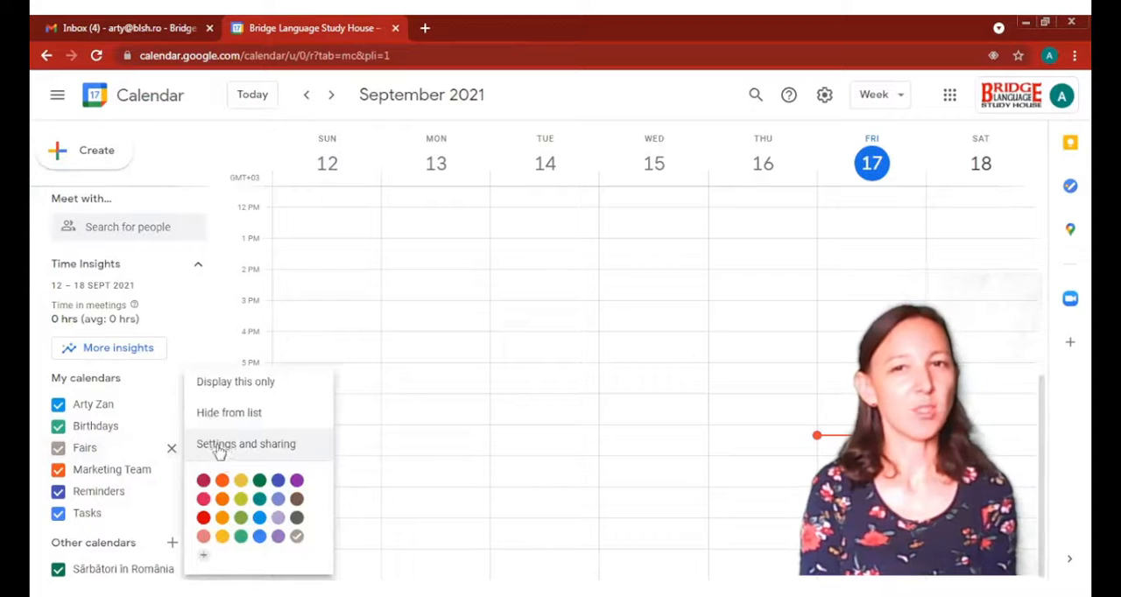
left_click(236, 446)
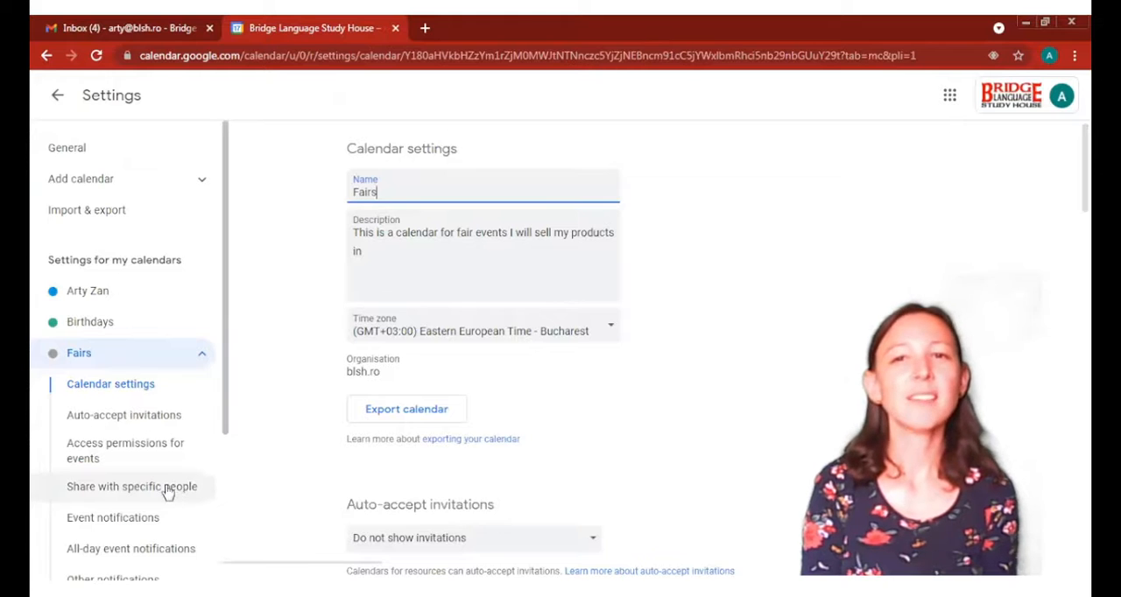
left_click(168, 492)
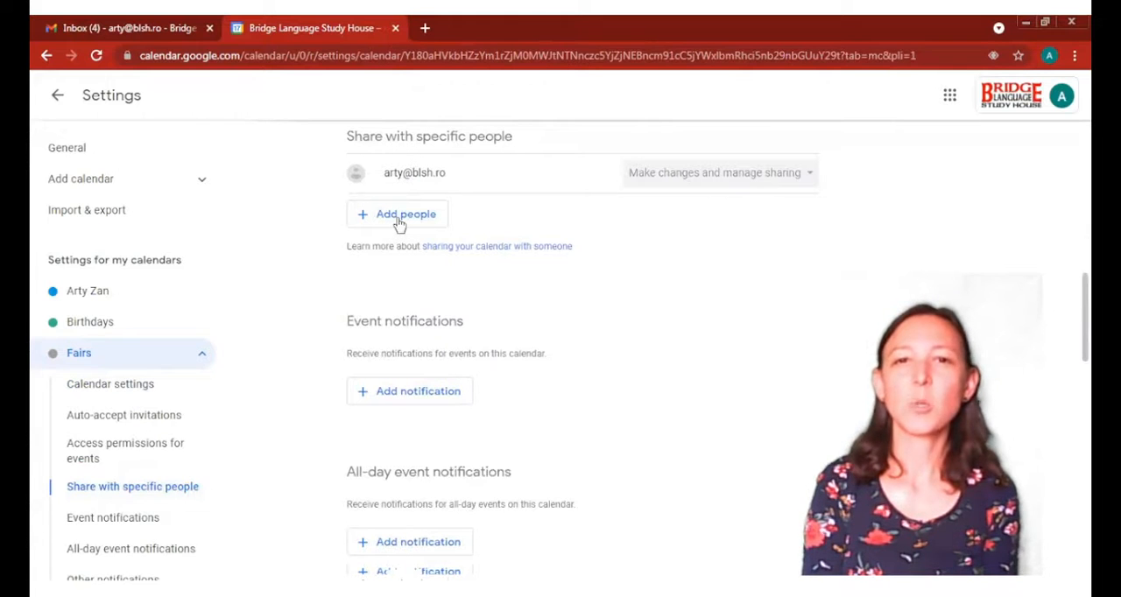
left_click(398, 219)
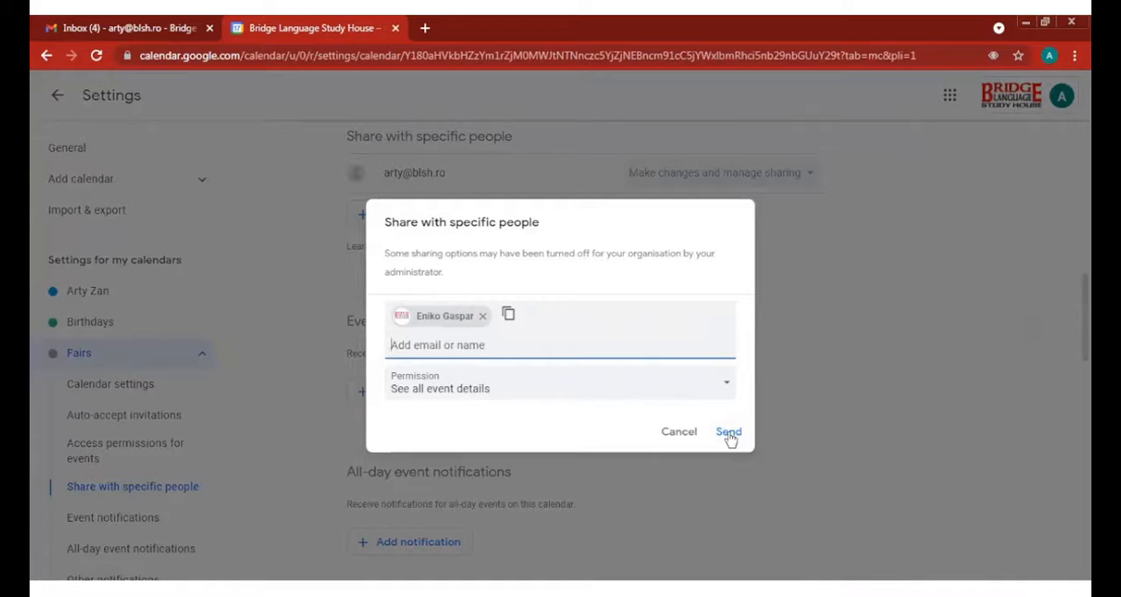
left_click(729, 433)
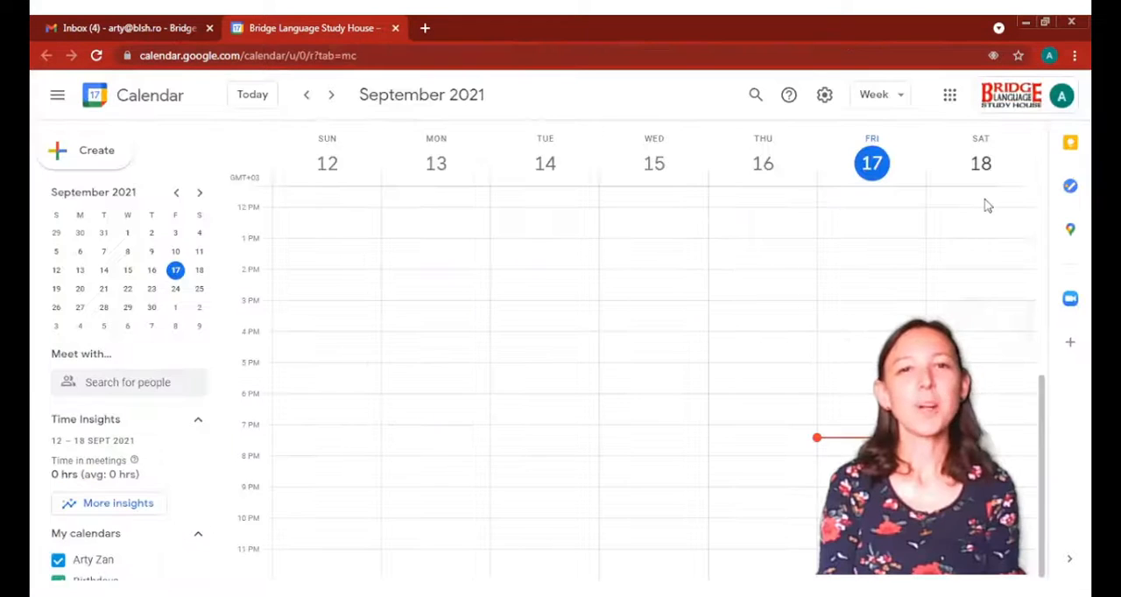
Create an event on Saturday 25 September 2021 in full event details and title it "Autumn fair"
left_click(331, 94)
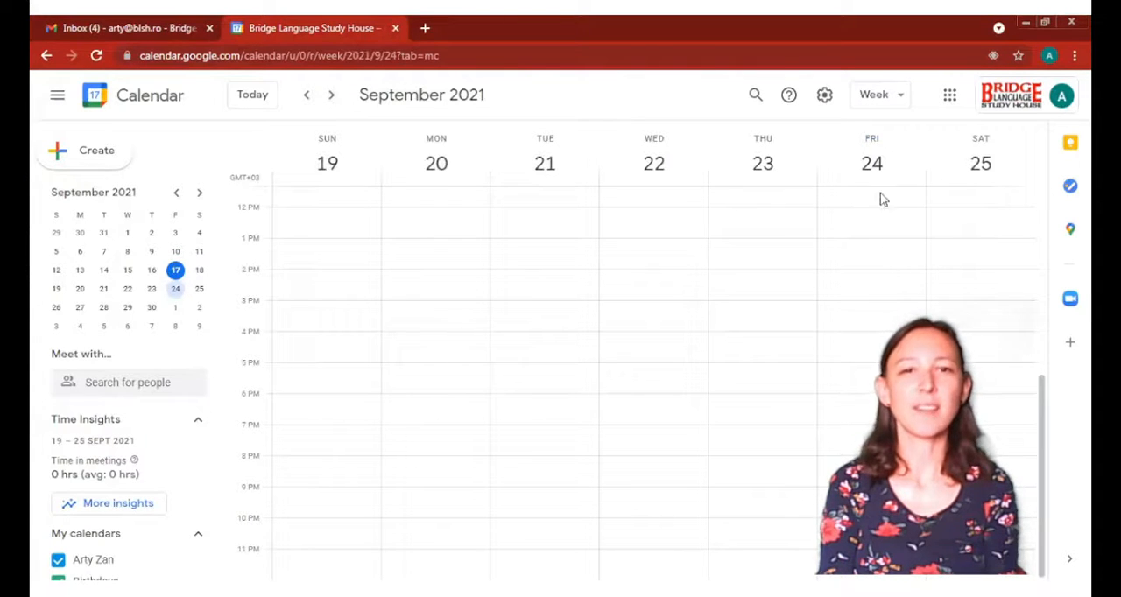
left_click(962, 194)
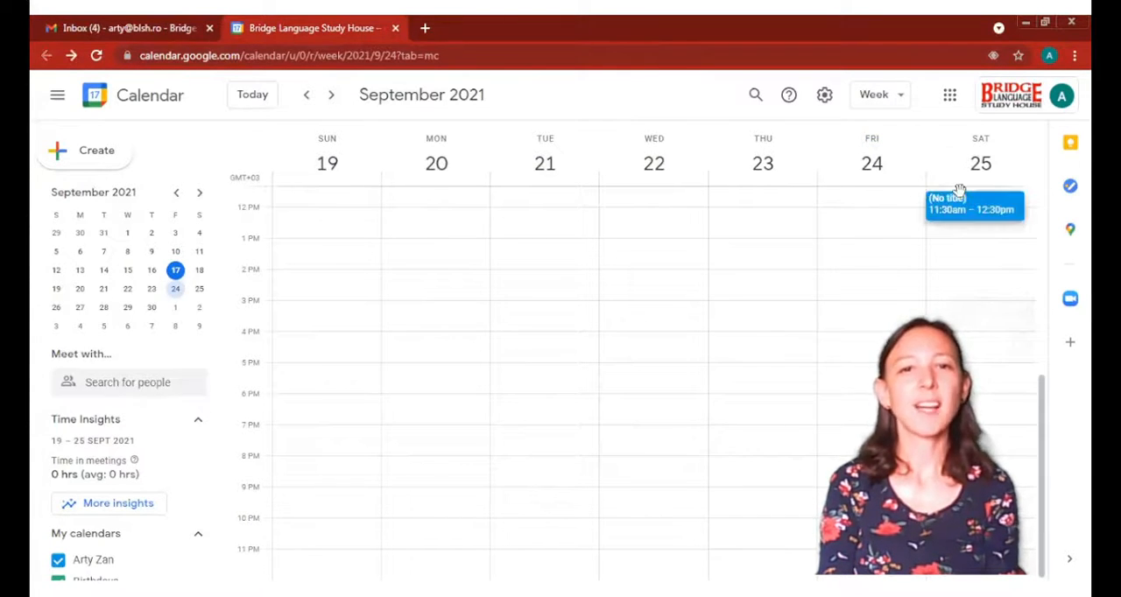
left_click(962, 202)
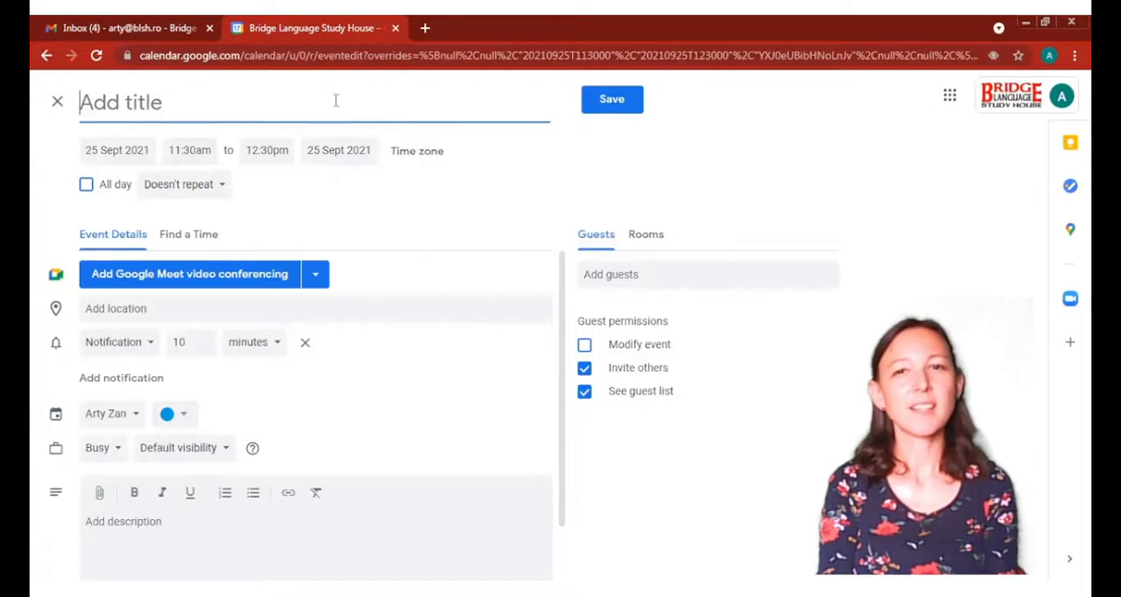
type("Autumn fair")
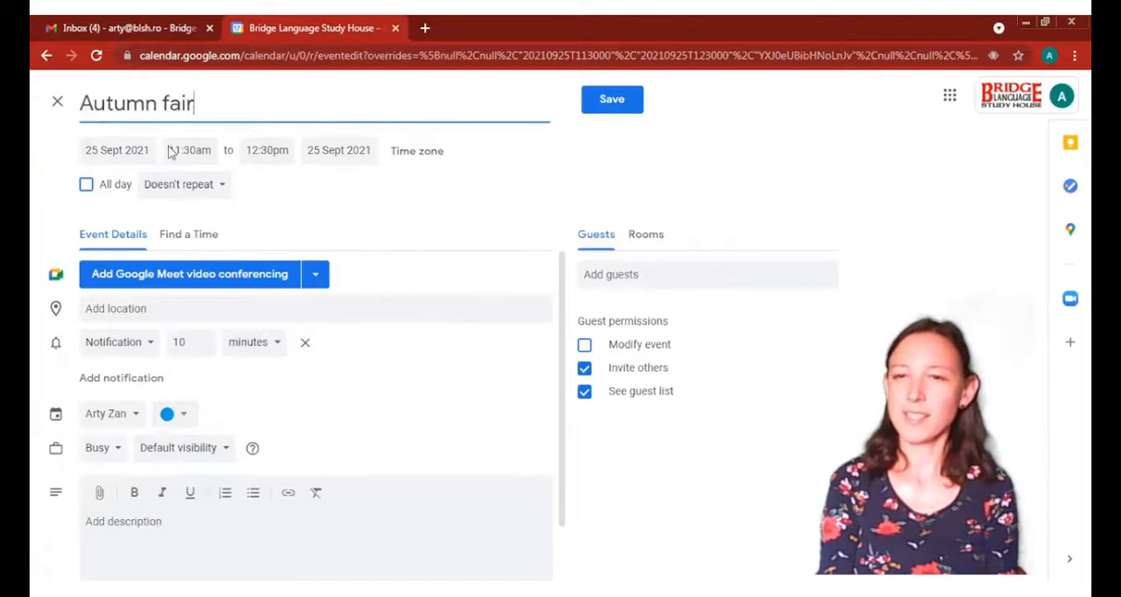
Set the Autumn fair event's time from 8:00am to 4:00pm
left_click(181, 150)
left_click(194, 248)
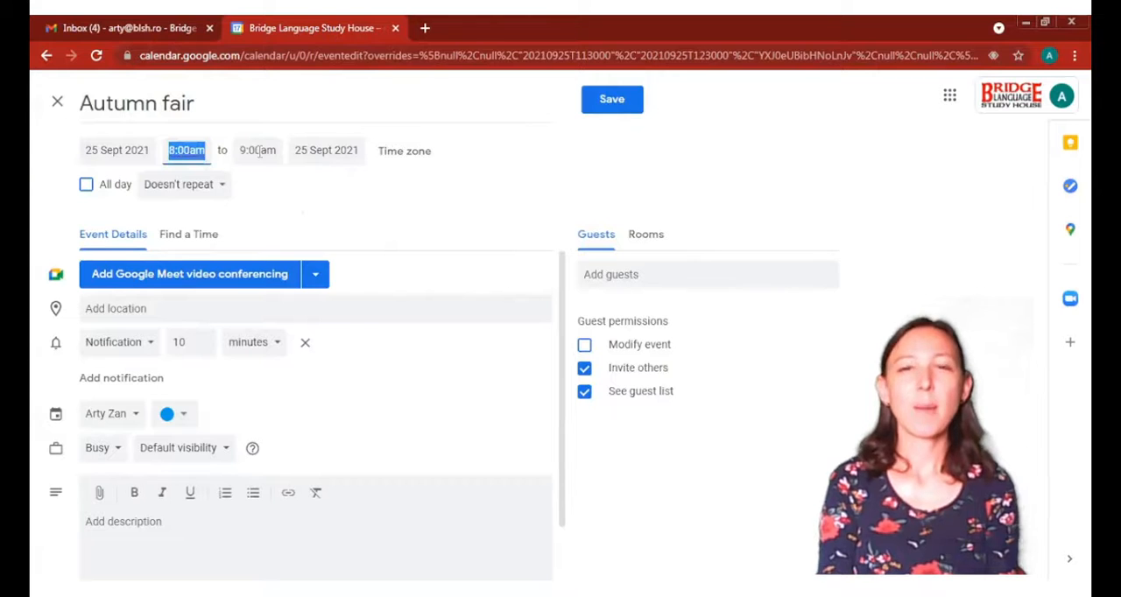
left_click(259, 151)
scroll(306, 263, "down", 5)
left_click(306, 293)
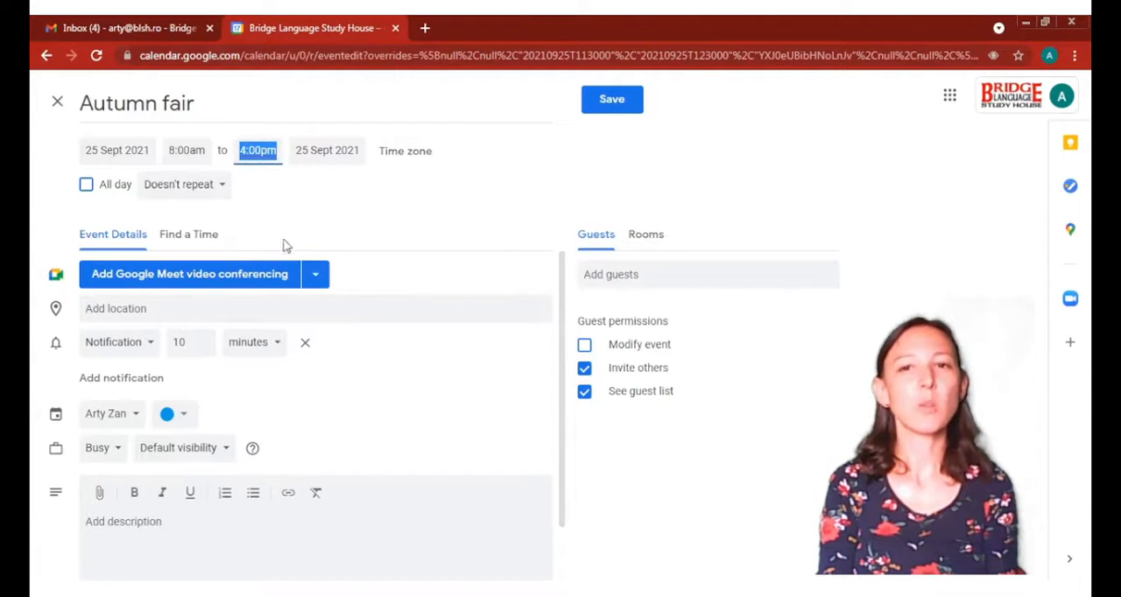
Set the event's notification to 1 day in advance
left_click(270, 346)
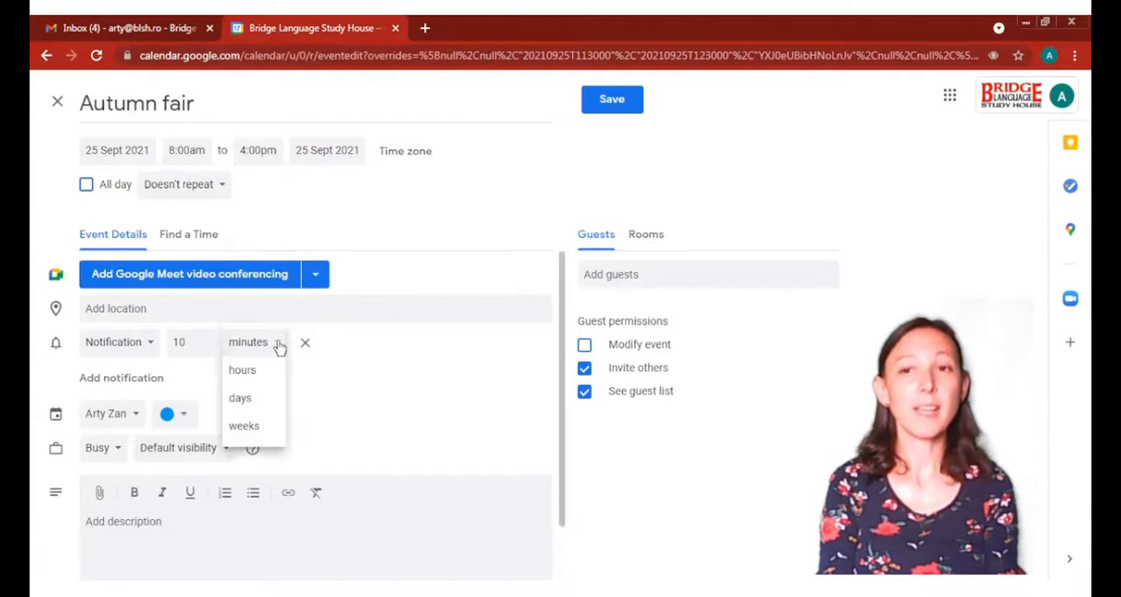
left_click(262, 400)
left_click(192, 341)
key("BackSpace")
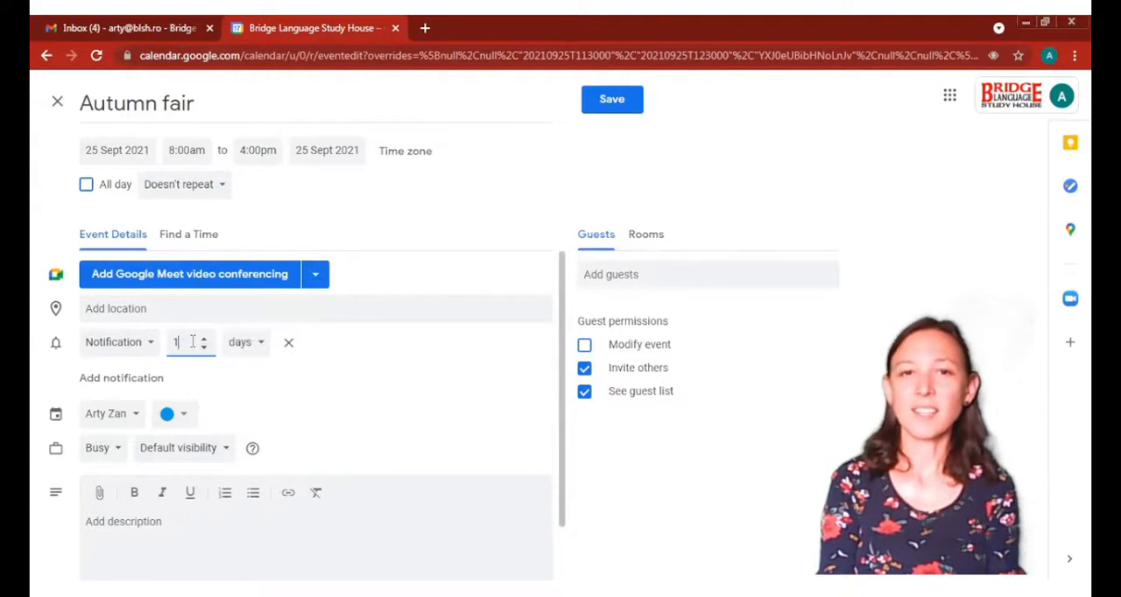
left_click(236, 385)
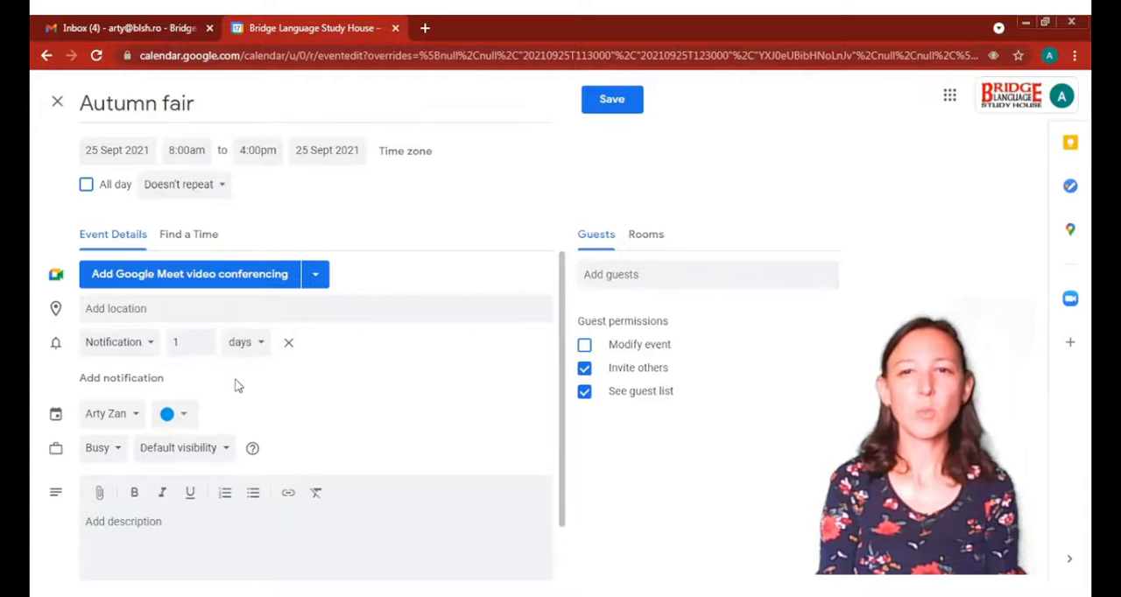
Assign the event to the Fairs calendar and add the colleague as a guest
left_click(116, 423)
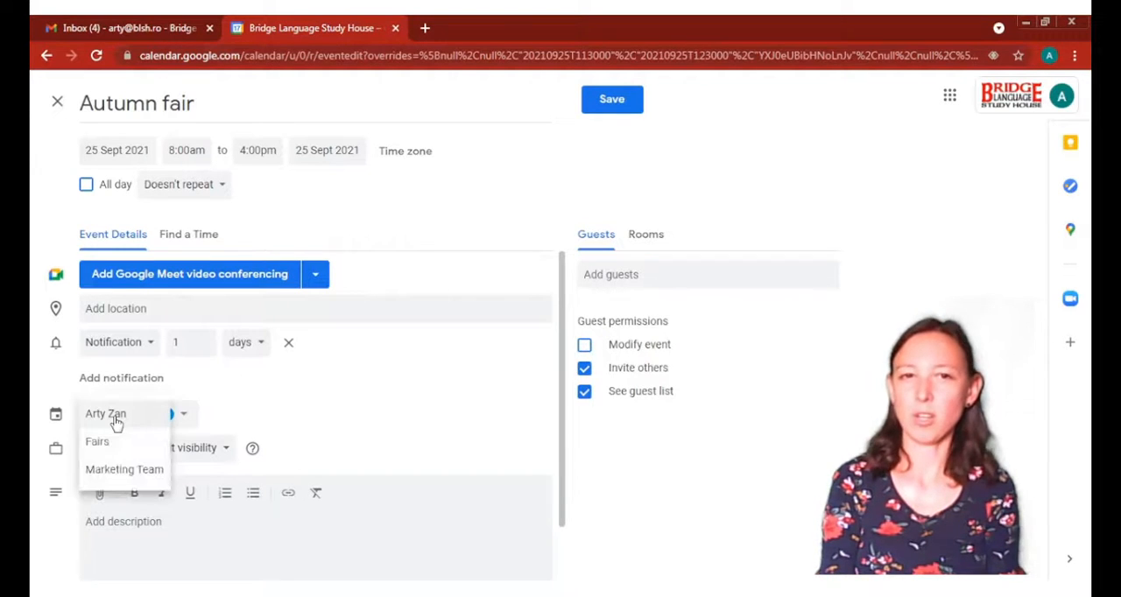
left_click(98, 442)
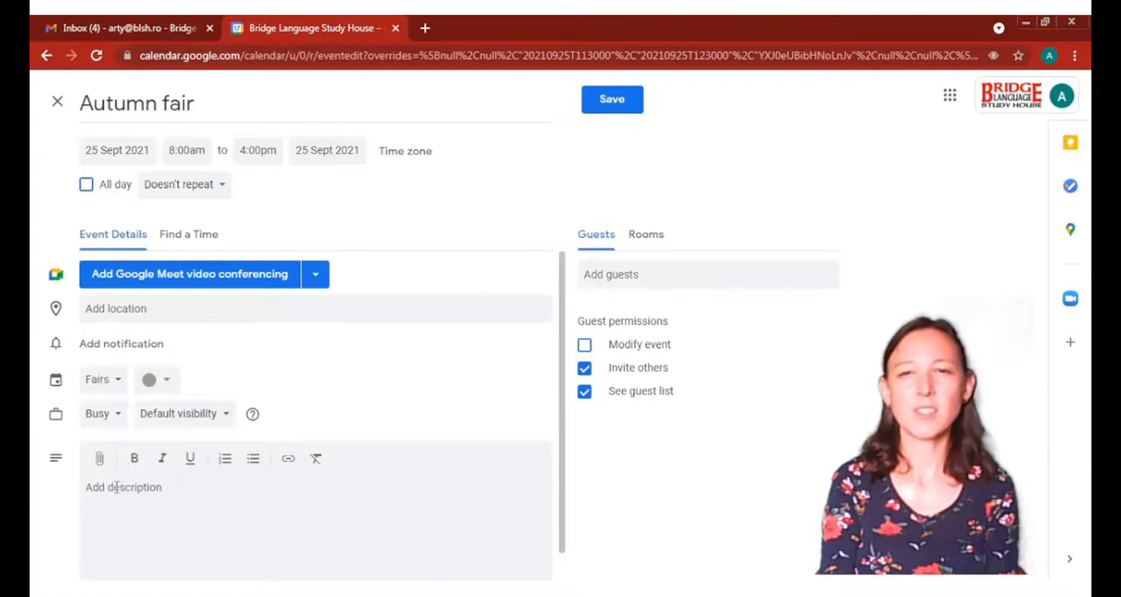
left_click(632, 274)
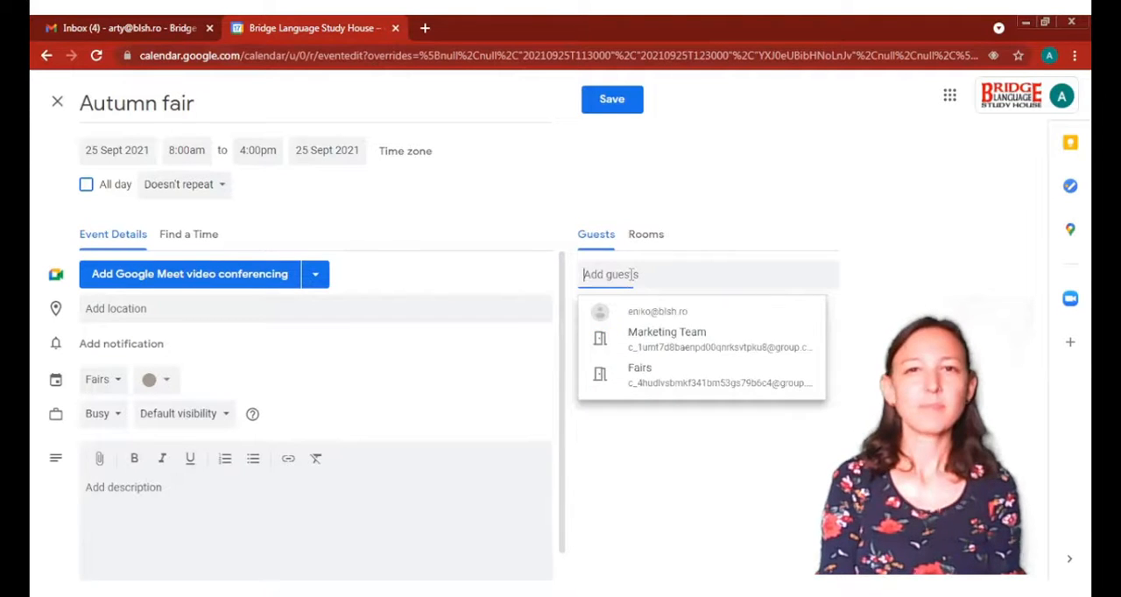
type("eniko")
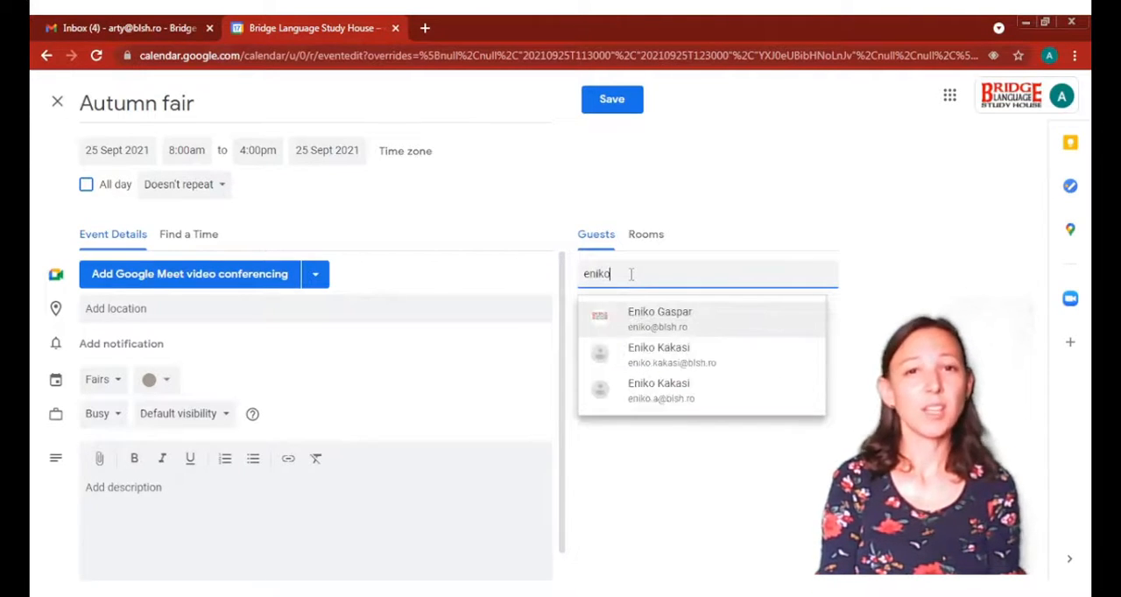
left_click(657, 322)
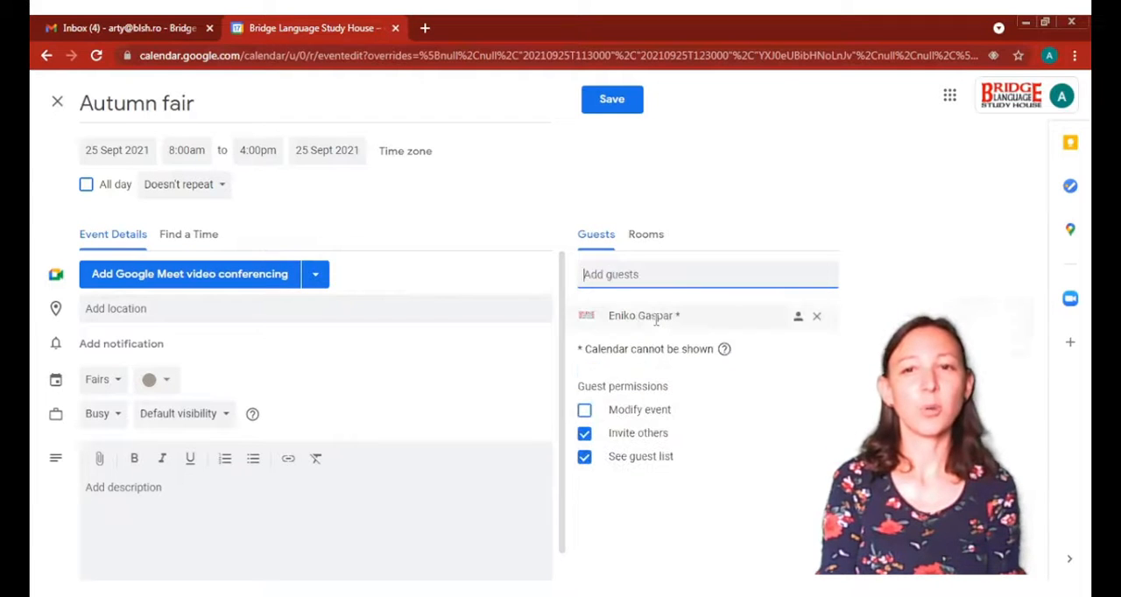
Add the description "This is the famous autumn fair! Prepare for it!", save the event and send the guest invitation email
left_click(178, 489)
type("This is the famous autumn fair! Prepare for it!")
left_click(611, 100)
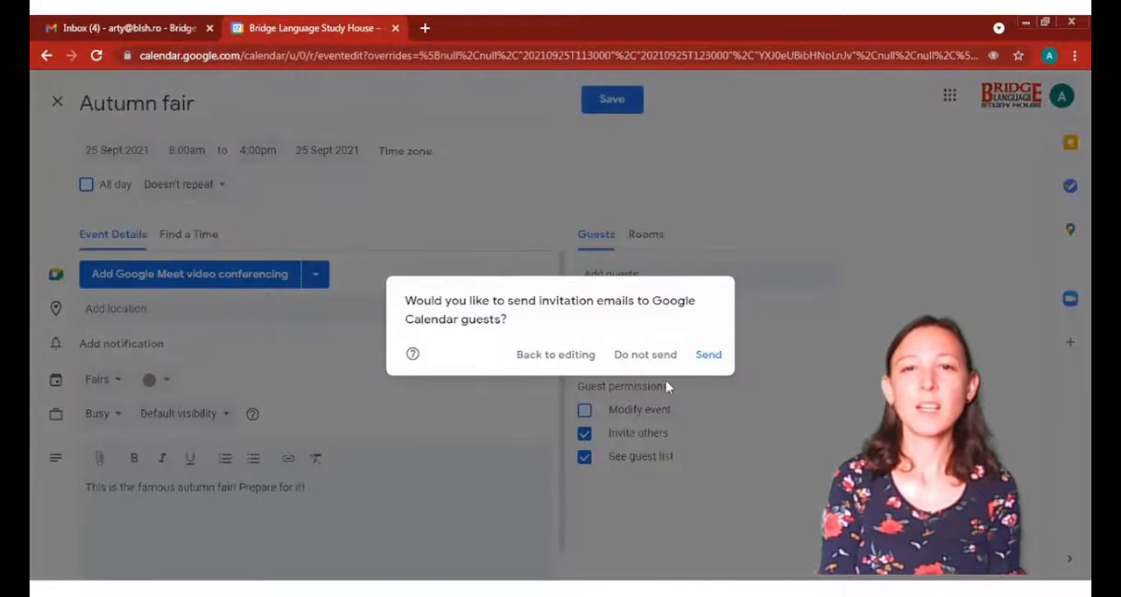
left_click(717, 357)
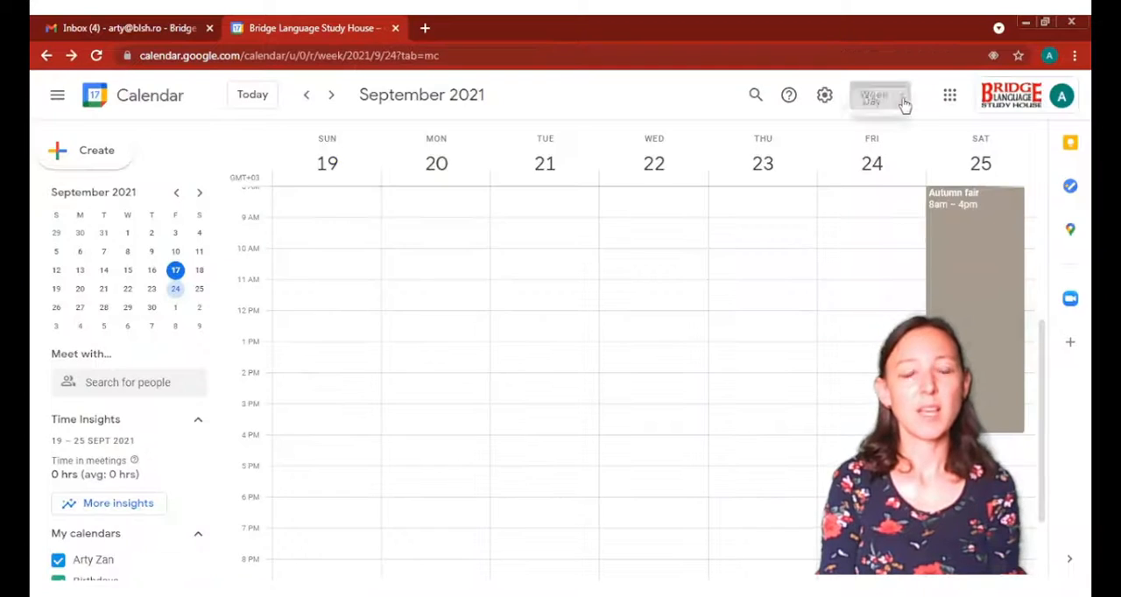
Look at the calendar's available view options
left_click(902, 99)
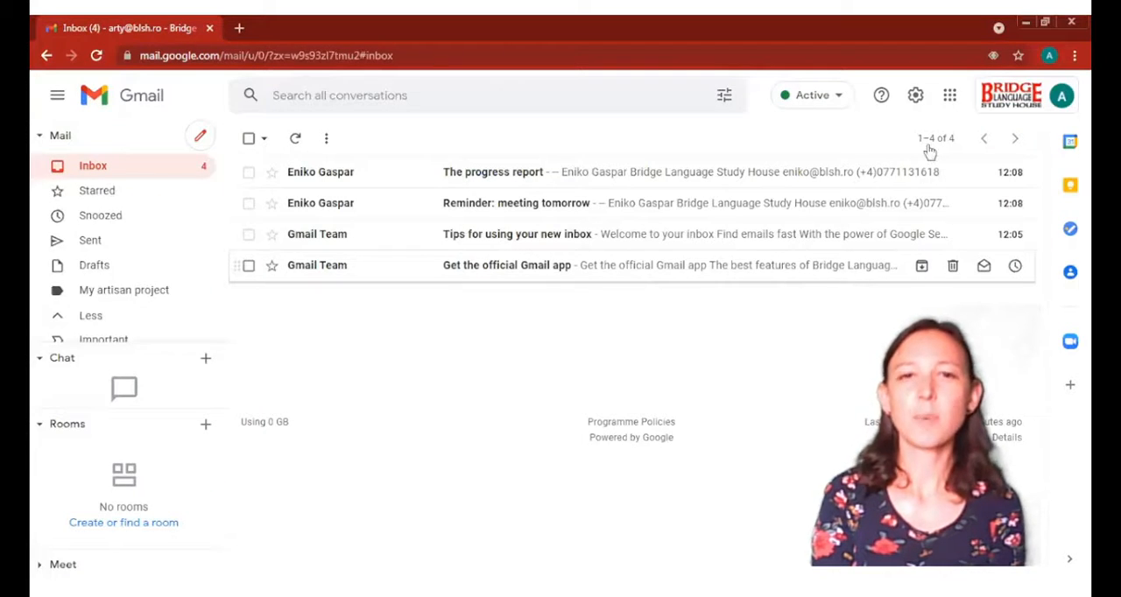
Open Google Drive from the Gmail inbox
left_click(951, 98)
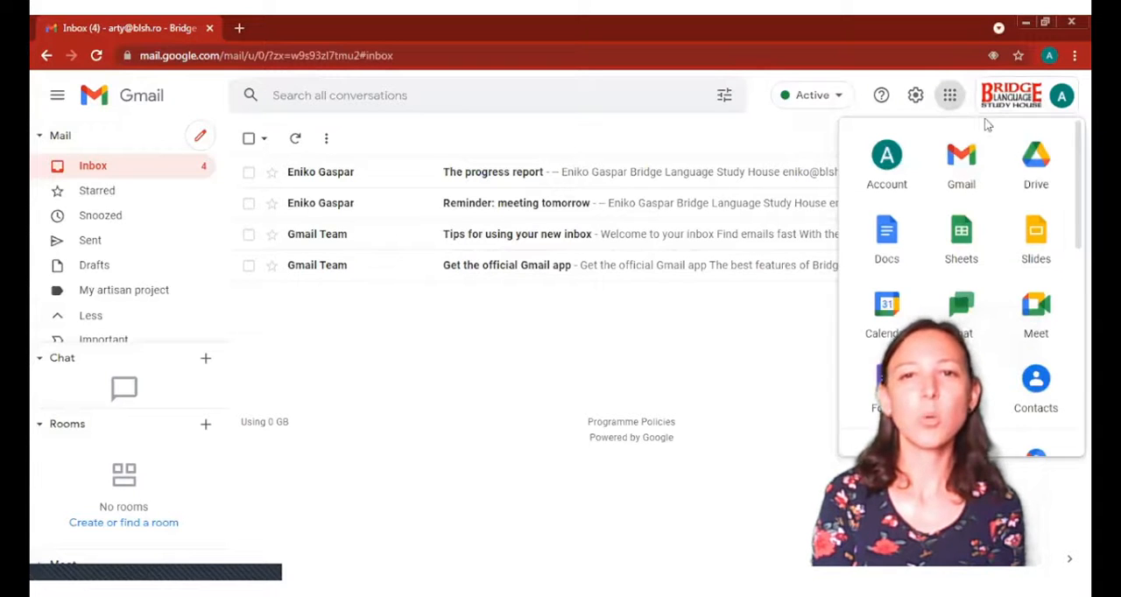
left_click(1035, 158)
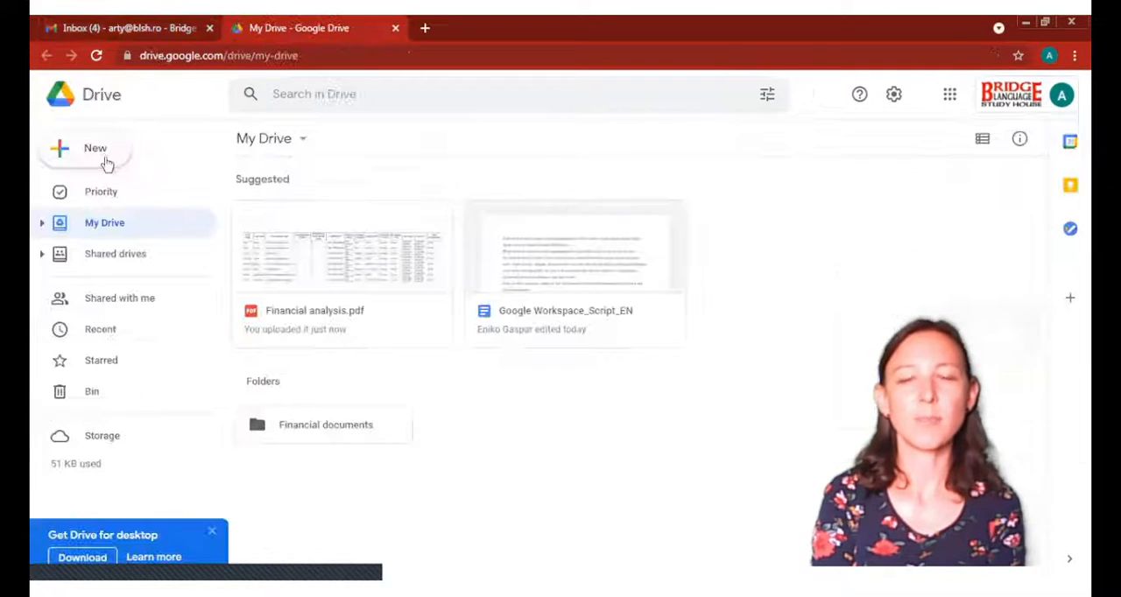
Create a new folder named Marketing in My Drive
left_click(104, 160)
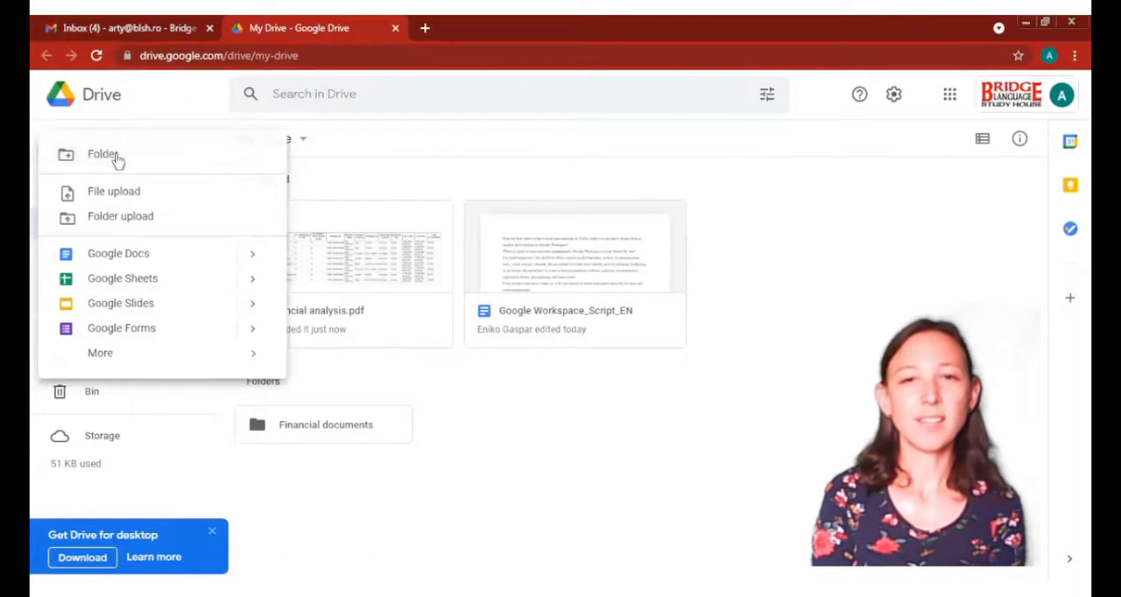
left_click(118, 158)
left_click(656, 365)
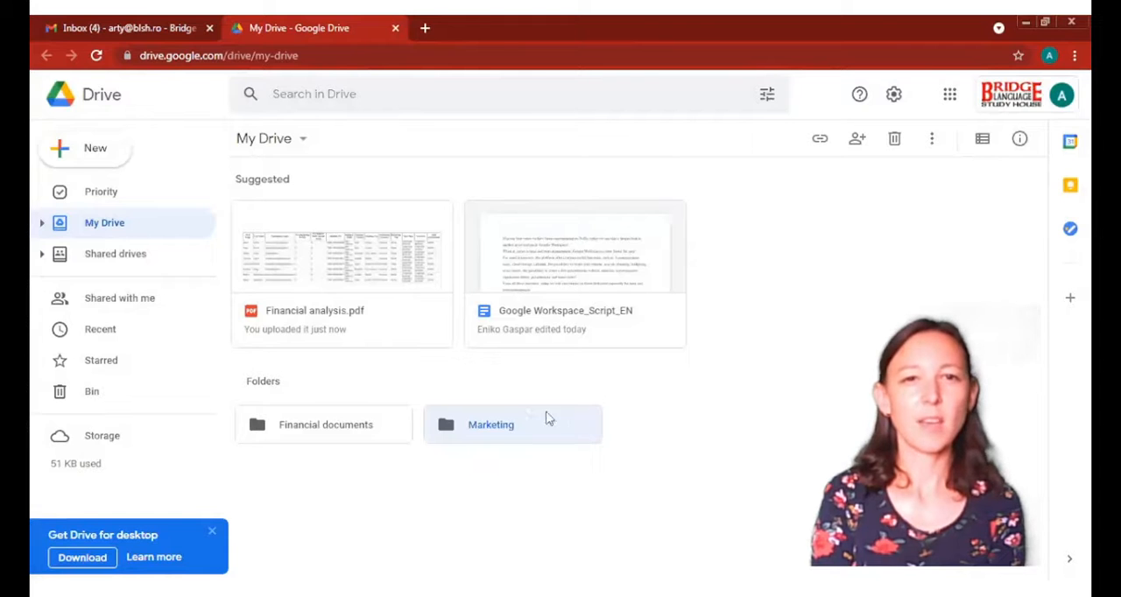
Open the Marketing folder and upload the file Financial analysis.pdf into it
double_click(499, 429)
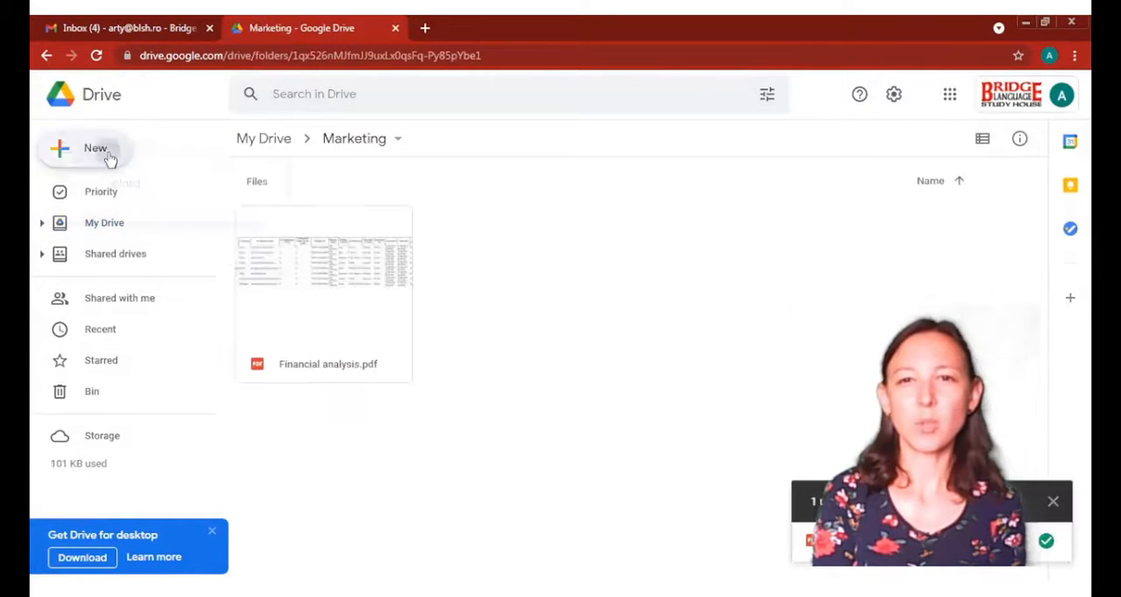
left_click(110, 159)
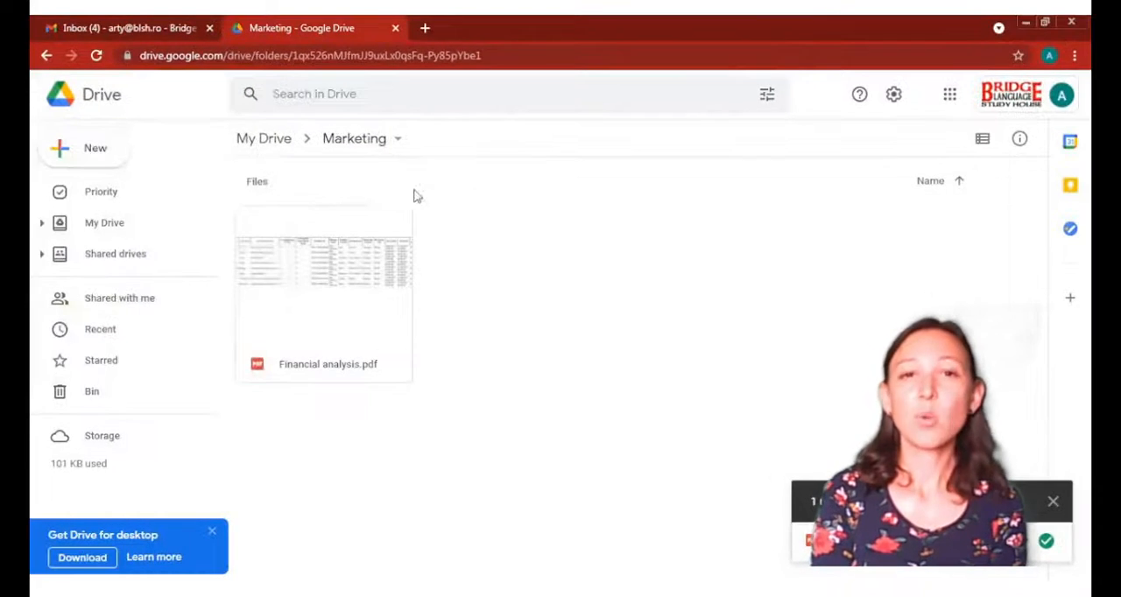
Share the Marketing folder with the colleague, adding the message "This is the folder for marketing staff"
left_click(398, 146)
left_click(391, 245)
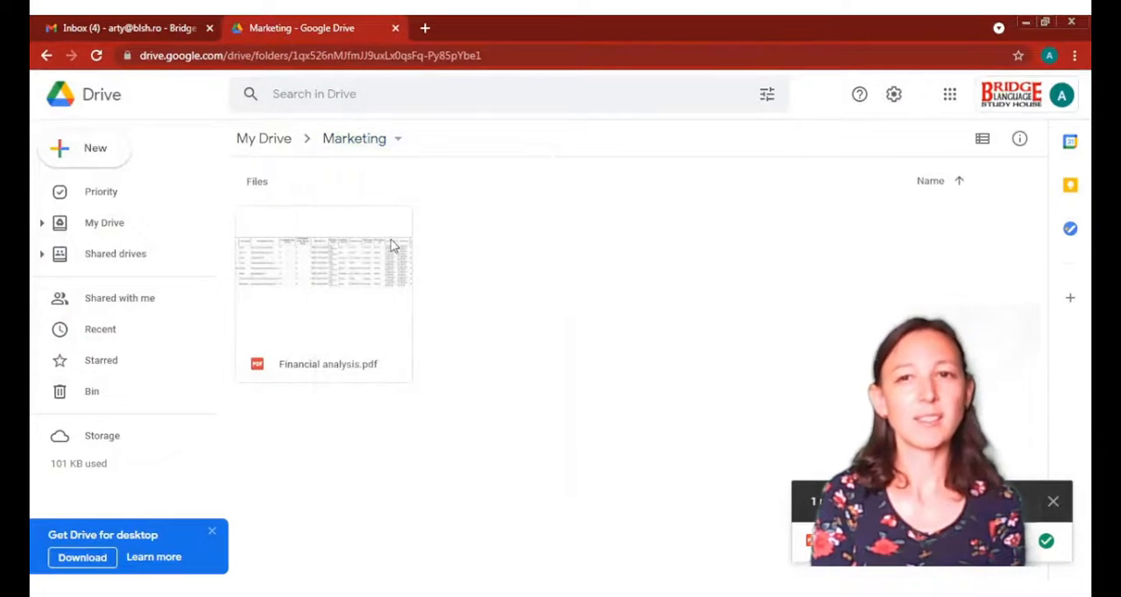
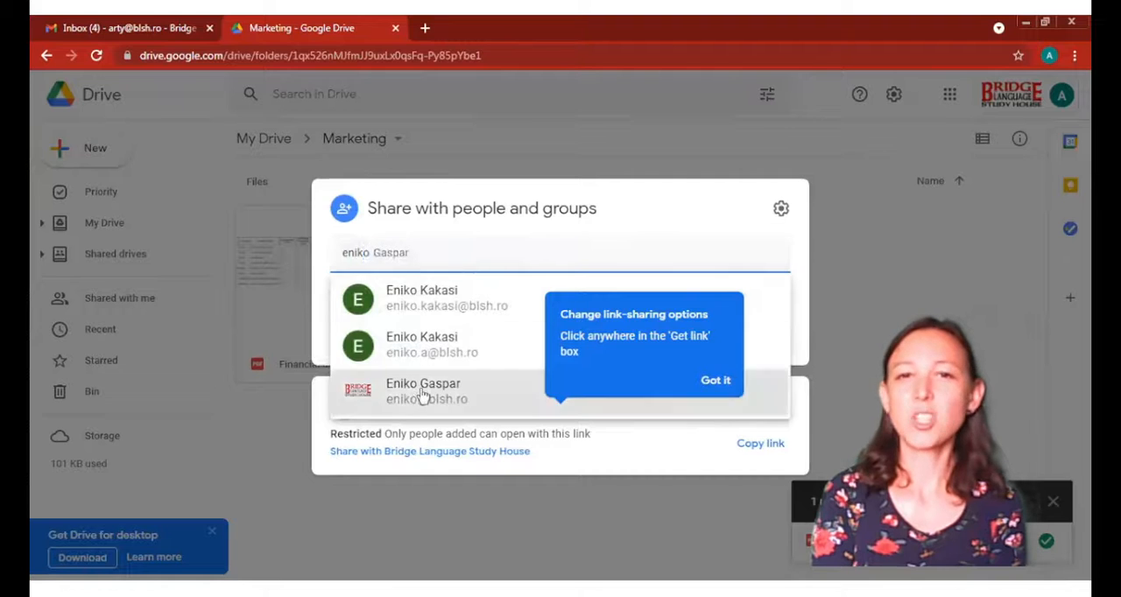
left_click(421, 395)
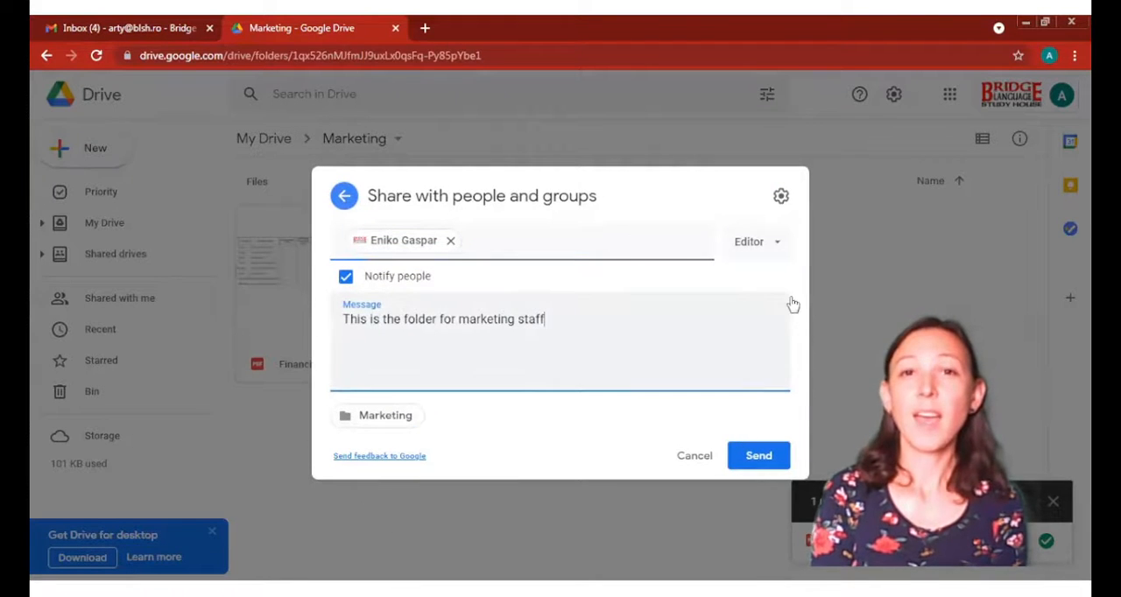
Give the colleague Editor access to the folder and send the sharing invitation
left_click(780, 249)
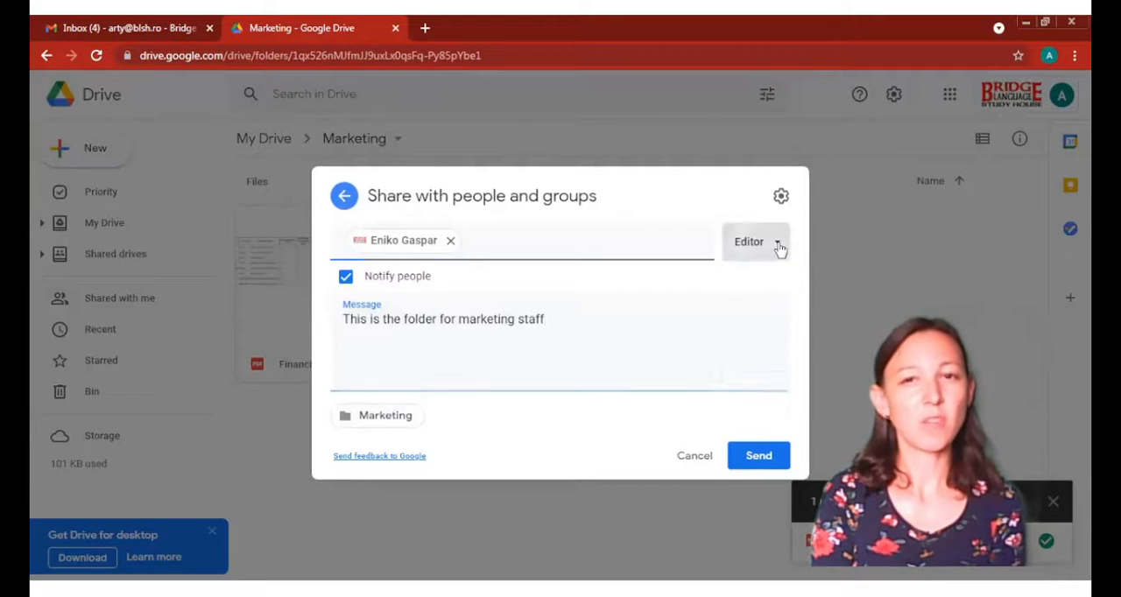
left_click(780, 249)
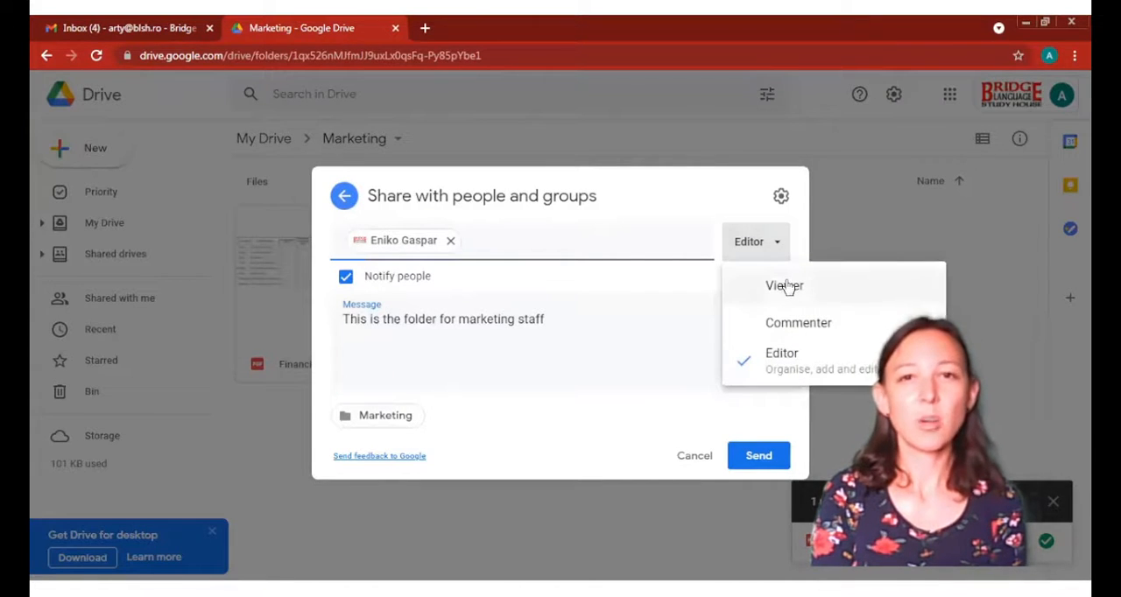
left_click(815, 357)
left_click(748, 458)
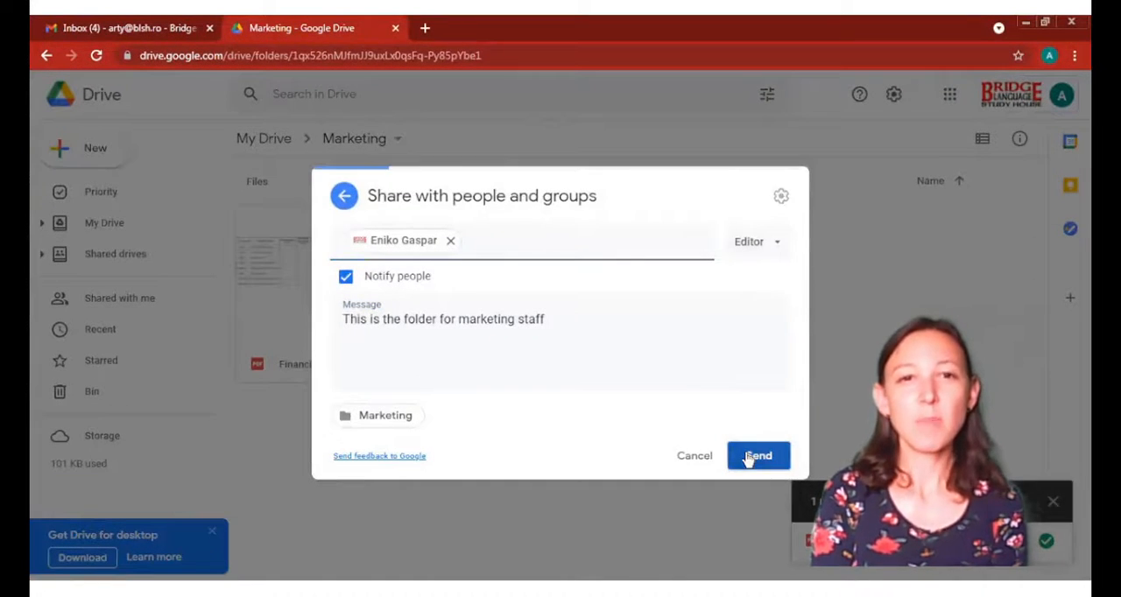